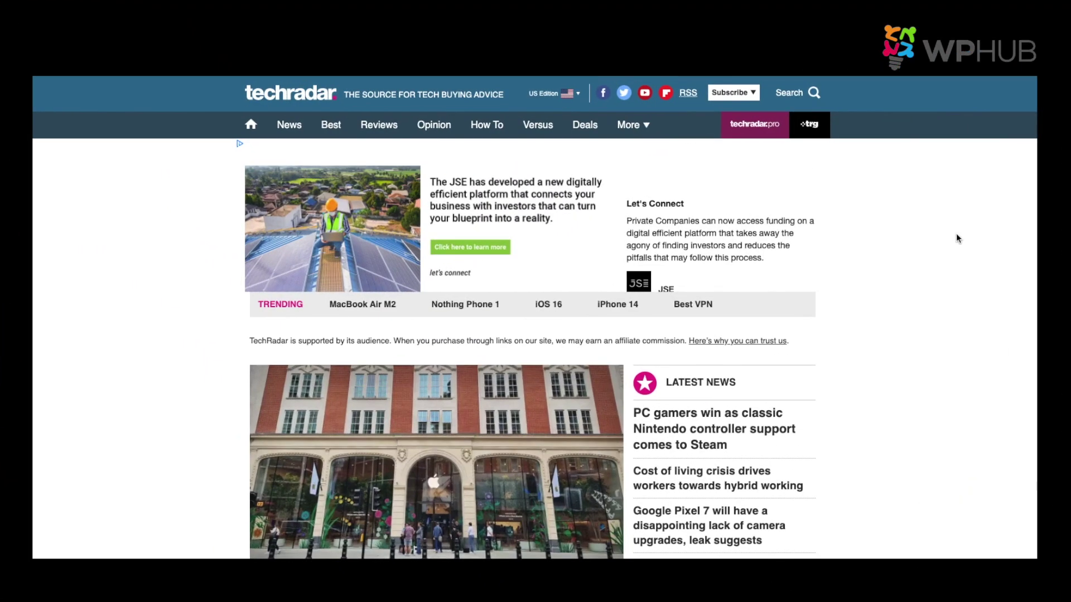
Scroll through TechRadar's affiliate commission notice and the 'best headphones 2022' guide as disclosure examples.
scroll(955, 239, down, 2)
scroll(956, 238, down, 6)
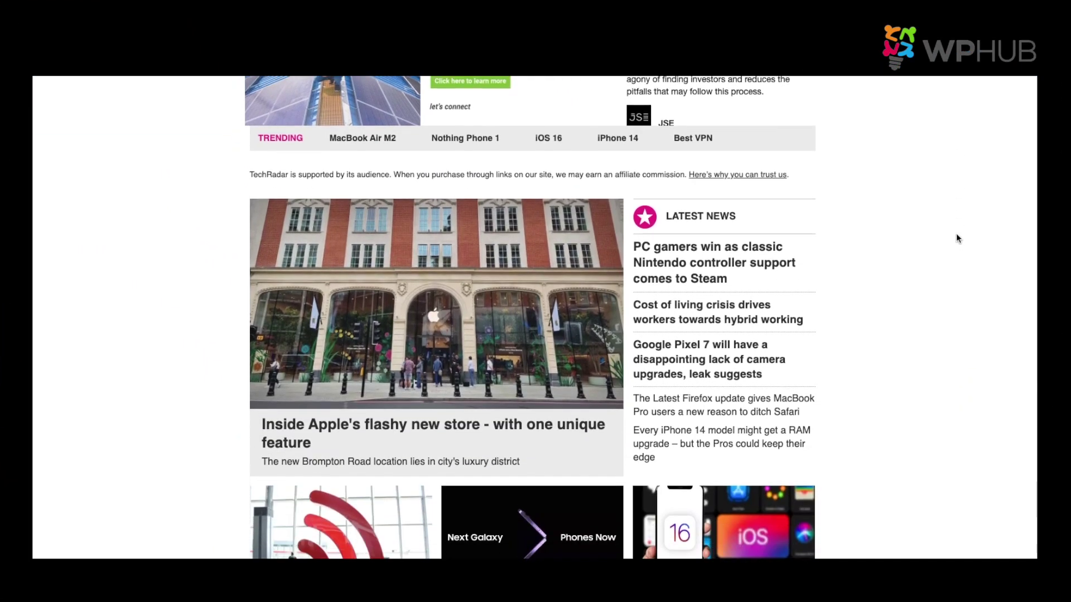
scroll(956, 238, down, 3)
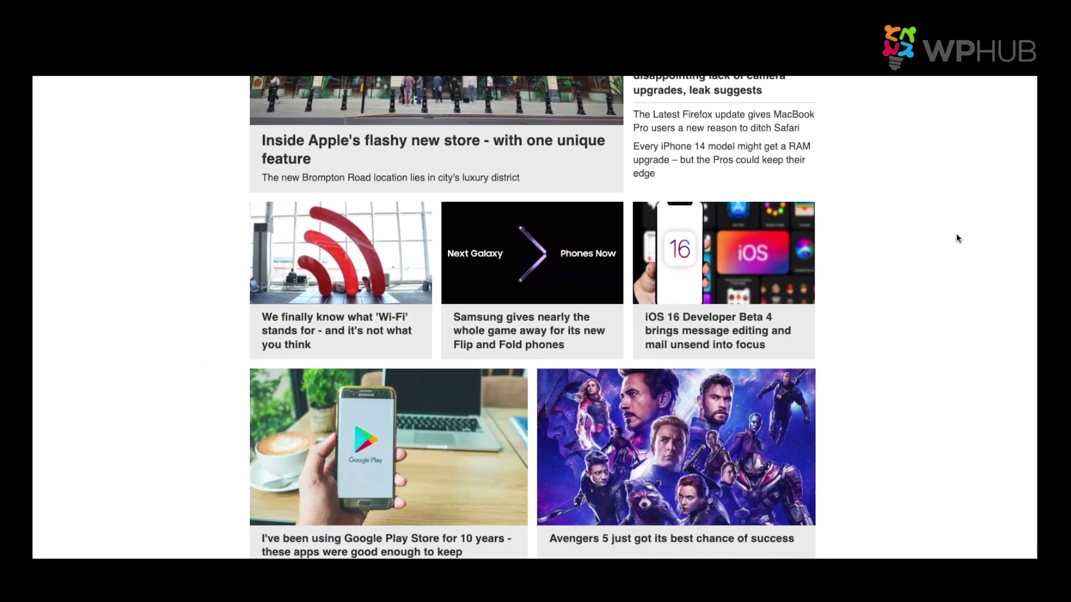
scroll(956, 239, up, 2)
scroll(956, 239, up, 7)
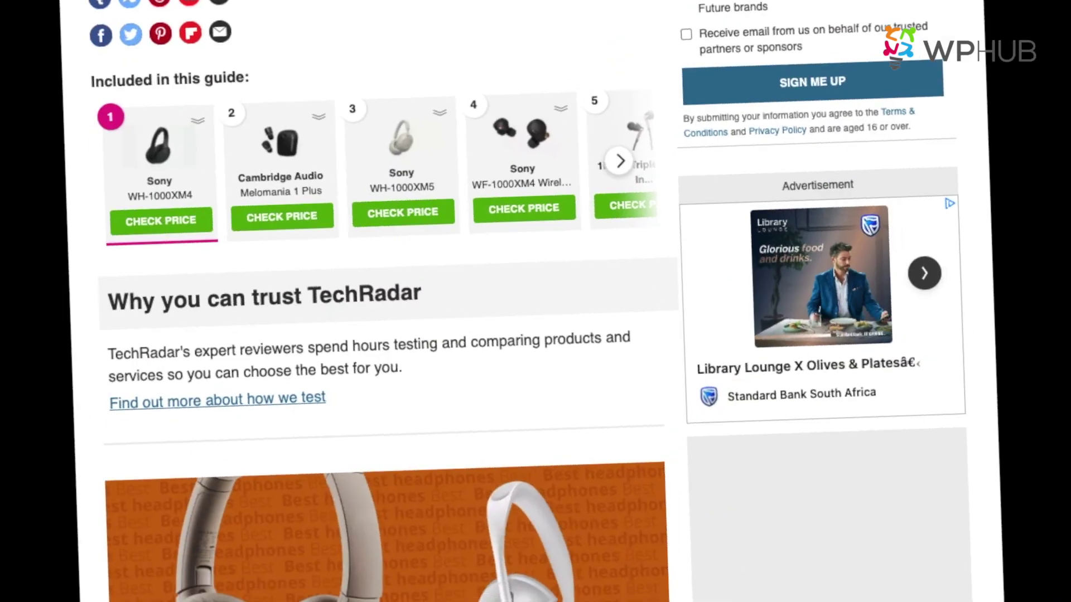
scroll(379, 335, down, 5)
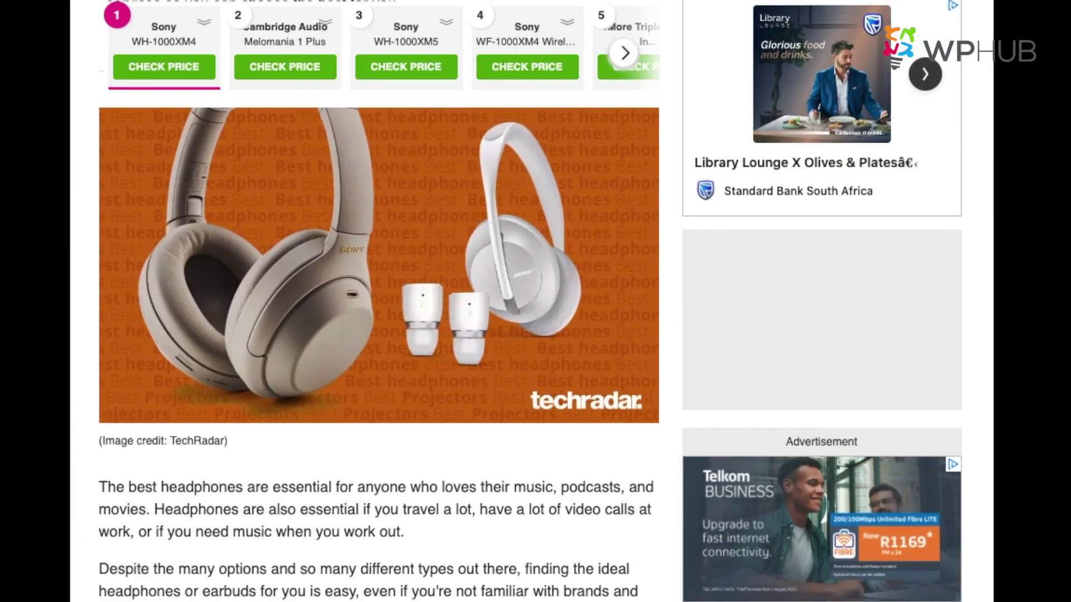
scroll(380, 335, up, 5)
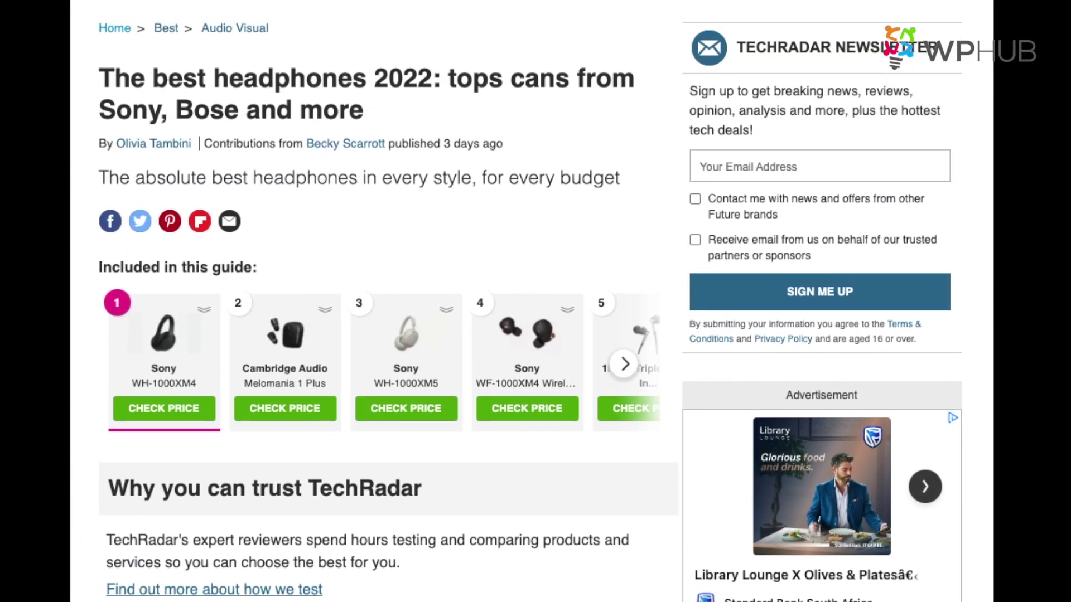
scroll(379, 334, up, 2)
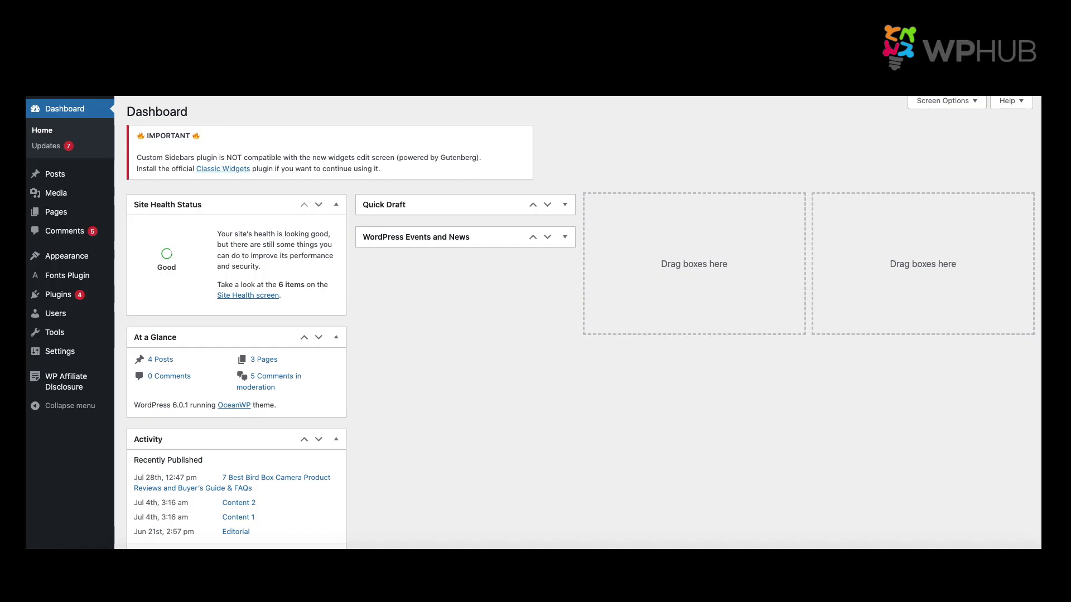
Create a new page titled 'AFFILIATE DISCLAIMER', using the heading copied from the Word document.
mouse_move(53, 213)
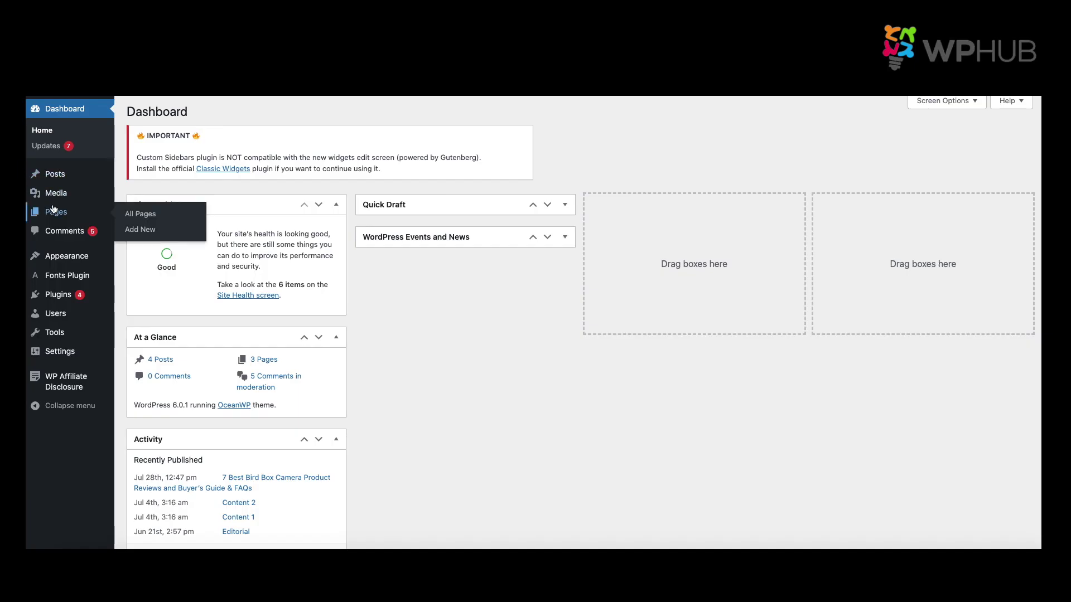
click(155, 233)
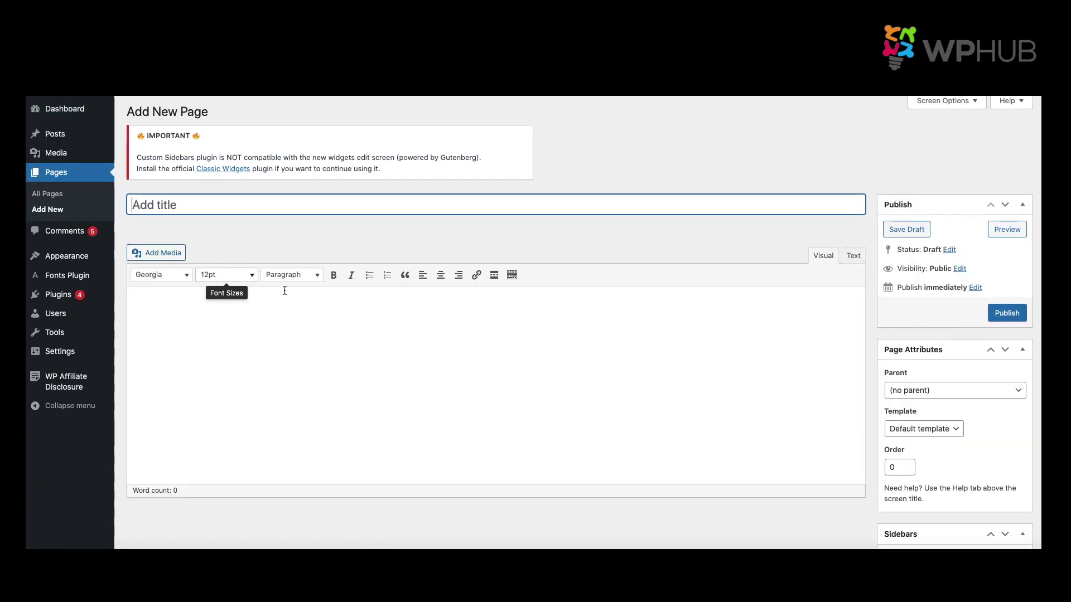
click(552, 555)
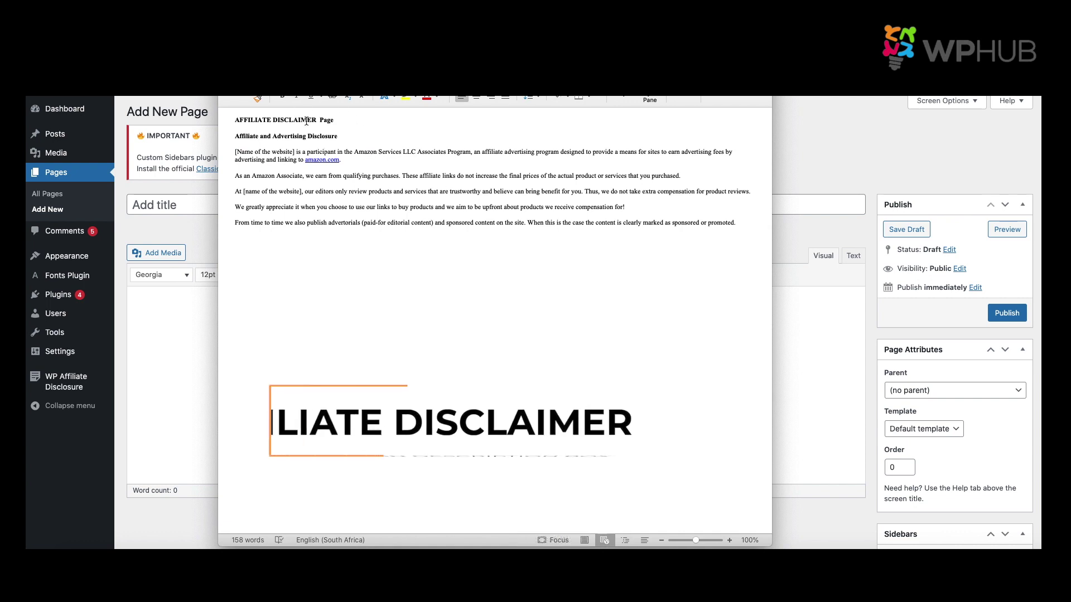
drag(316, 120, 231, 122)
key(super+c)
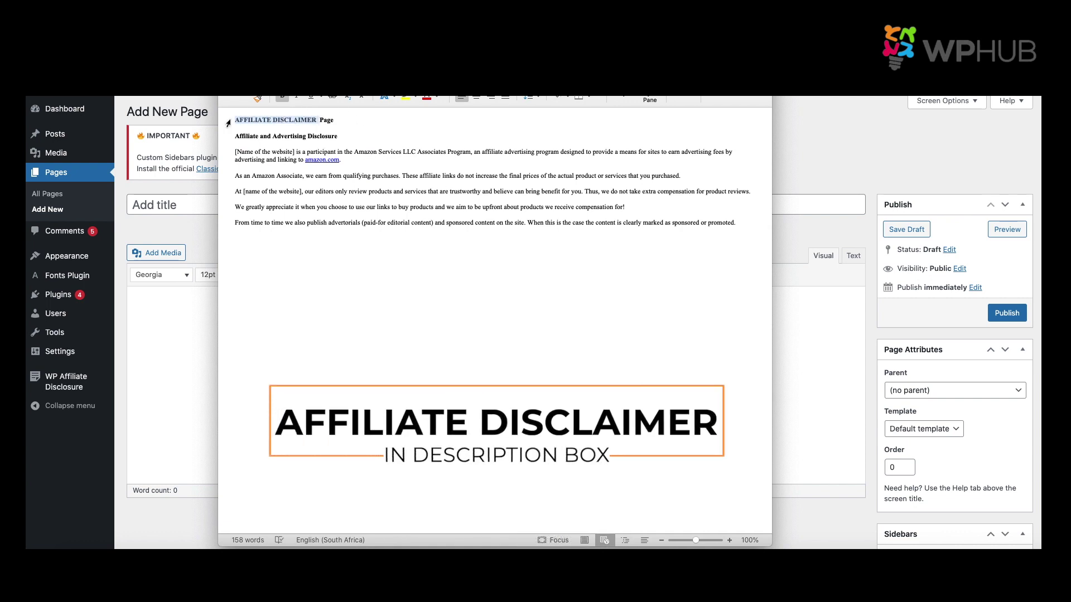
click(167, 204)
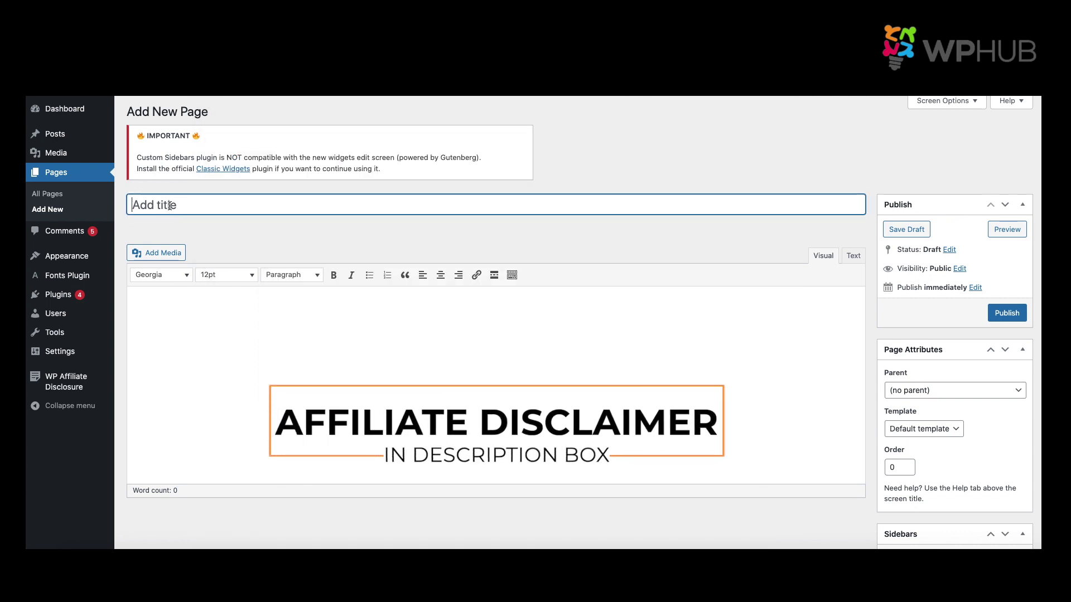
key(super+v)
Paste the five disclaimer paragraphs from Word into the page body and save it as a draft.
click(174, 328)
click(552, 548)
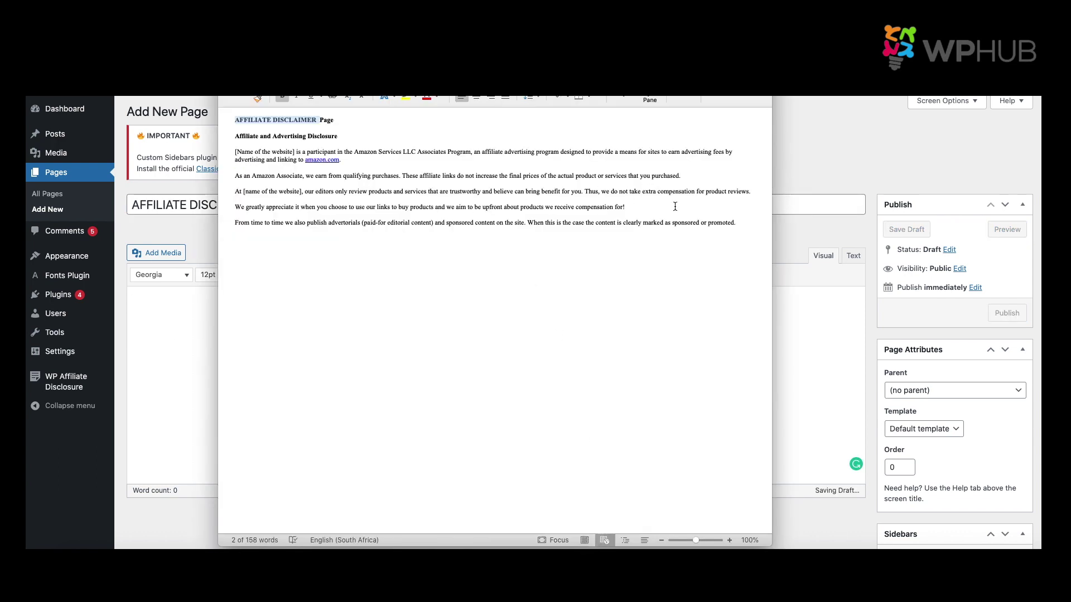
drag(736, 223, 230, 152)
key(super+c)
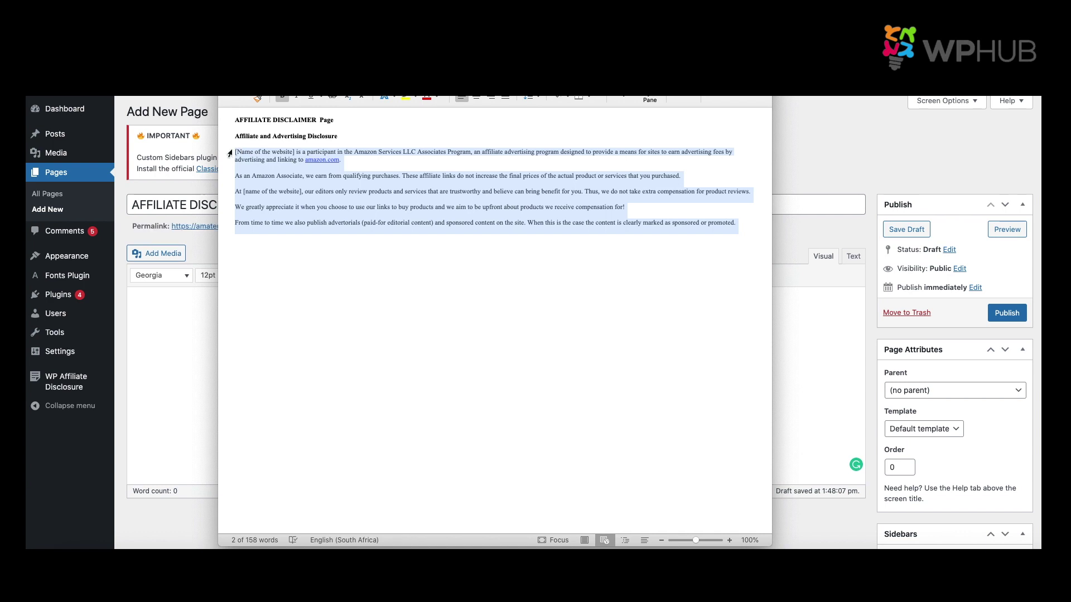
click(182, 333)
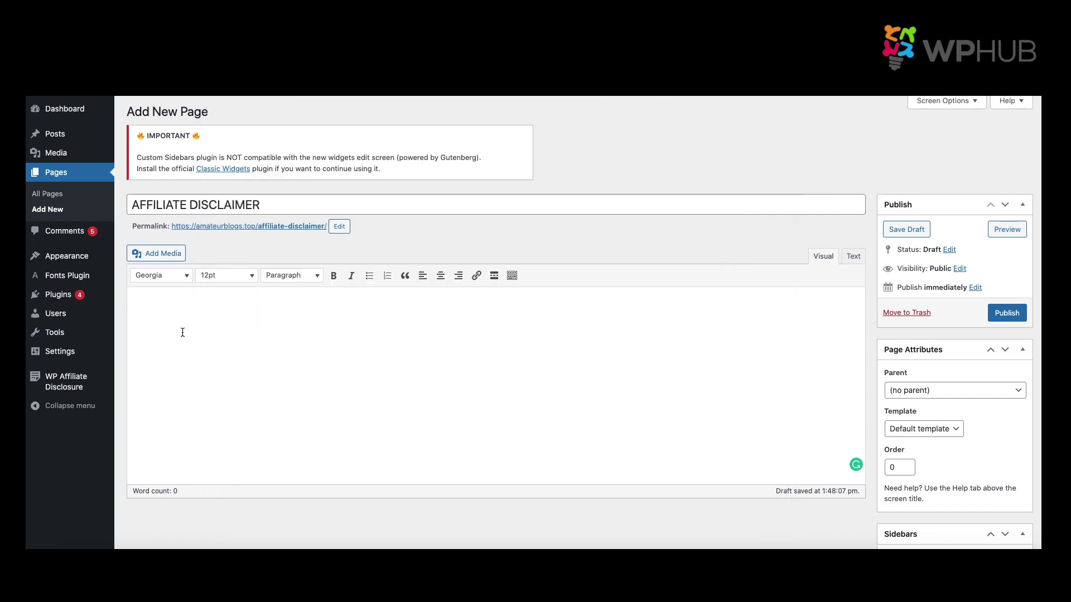
key(super+v)
click(914, 231)
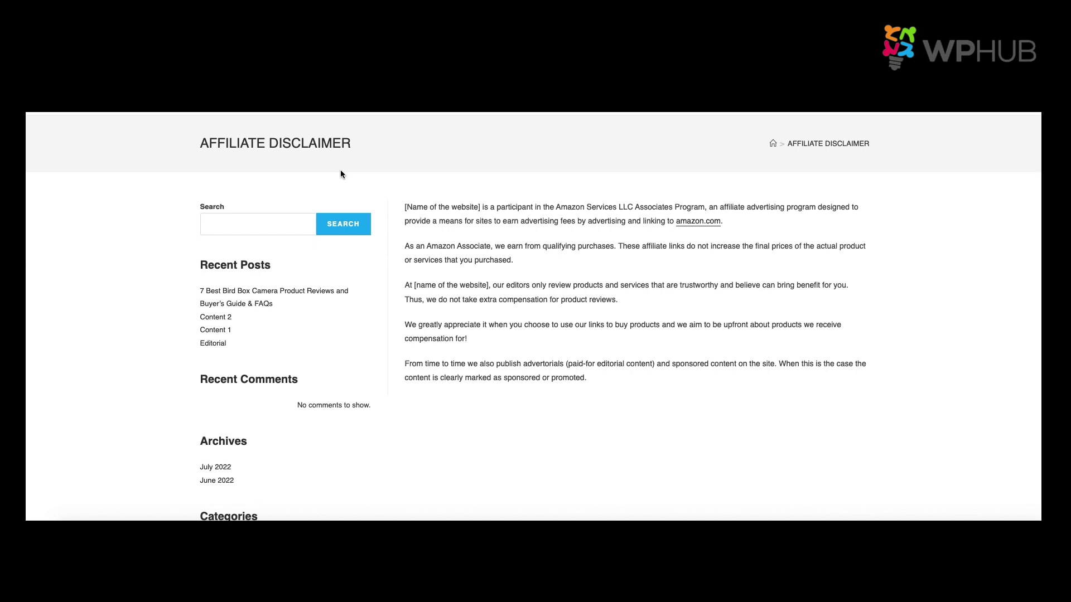
Highlight the AFFILIATE DISCLAIMER title and its disclaimer paragraphs on the live page.
drag(354, 141, 149, 132)
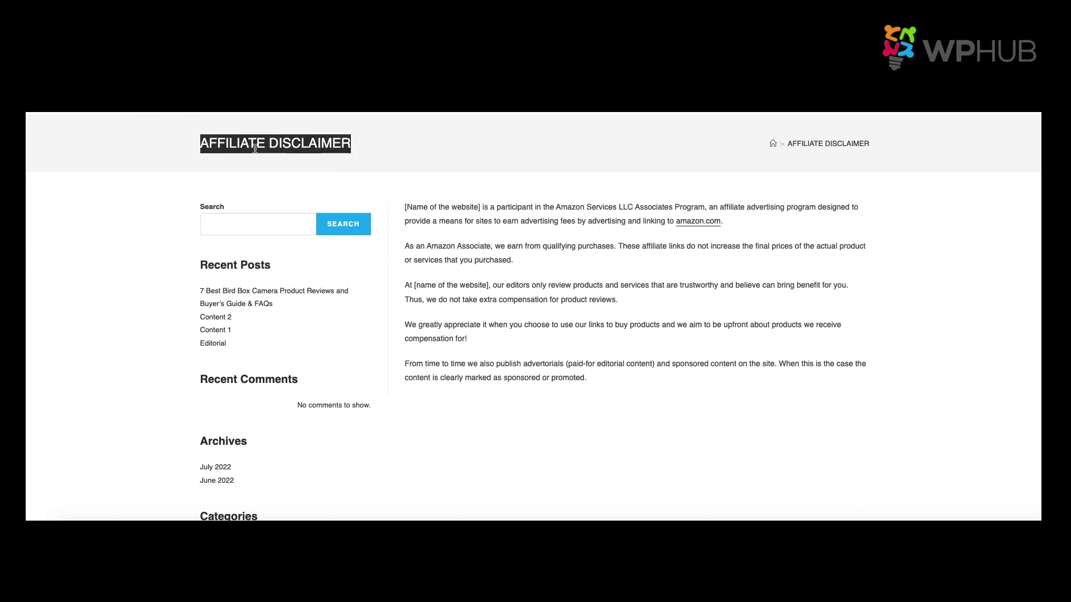
drag(401, 201, 634, 413)
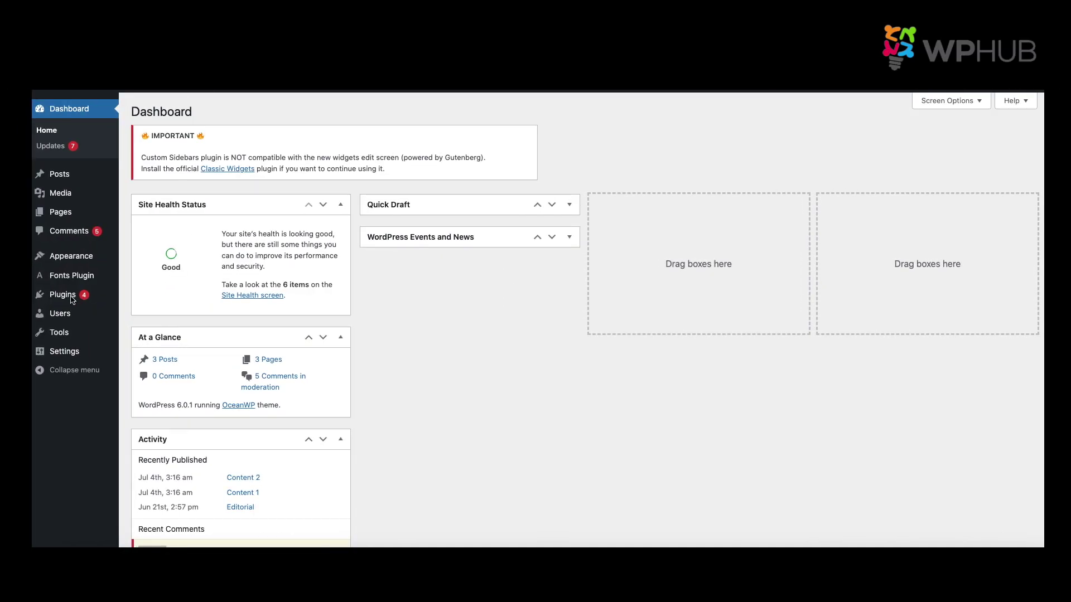
Install and activate the 'WP Affiliate Disclosure' plugin from the directory and launch its setup wizard.
mouse_move(72, 300)
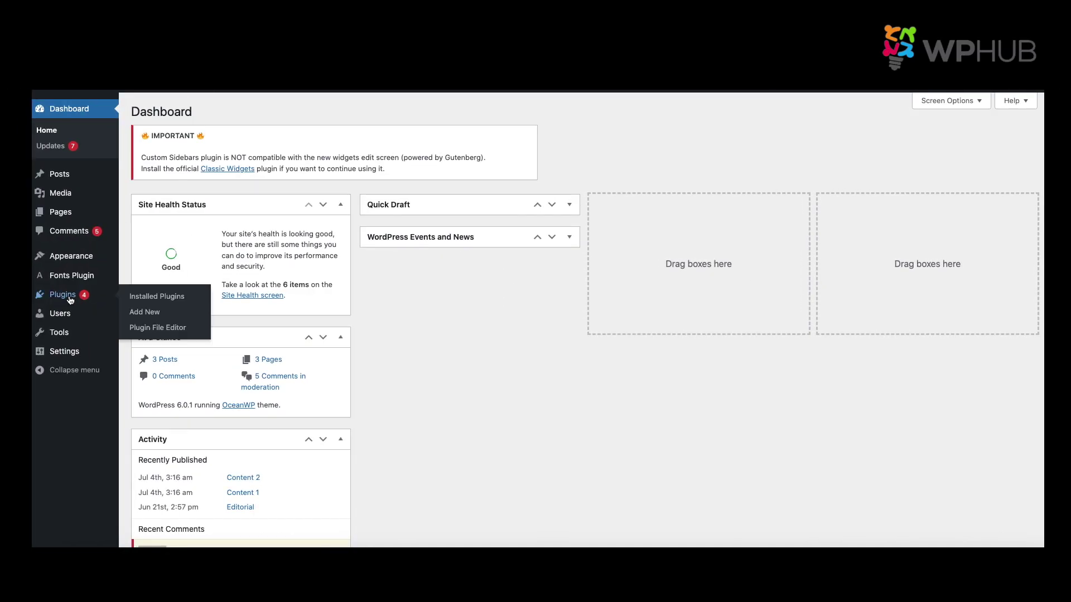
click(154, 317)
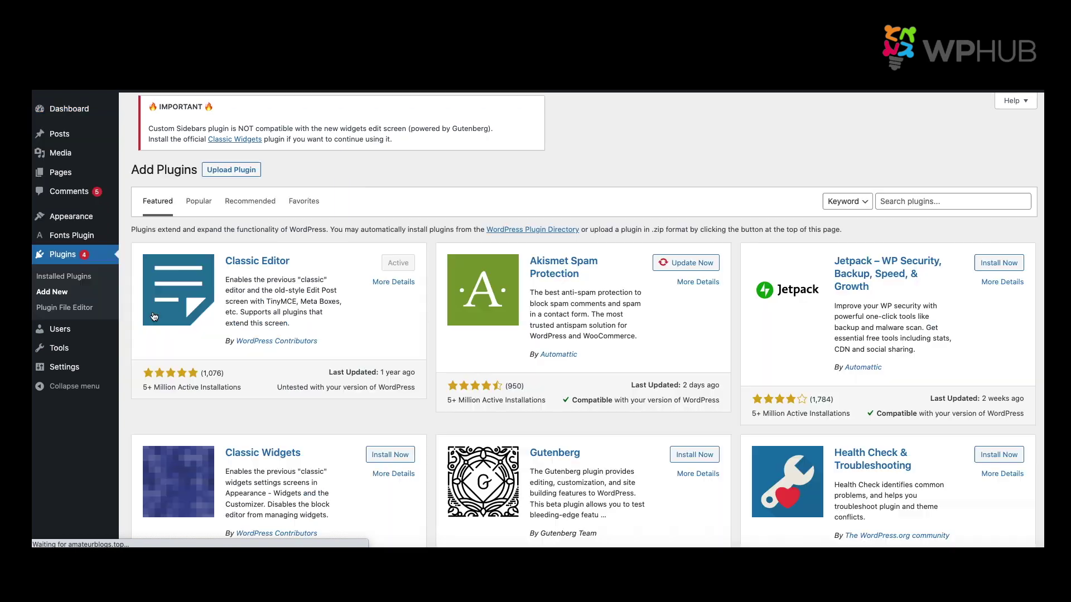
click(928, 204)
text(WP Affiliate Disclosure)
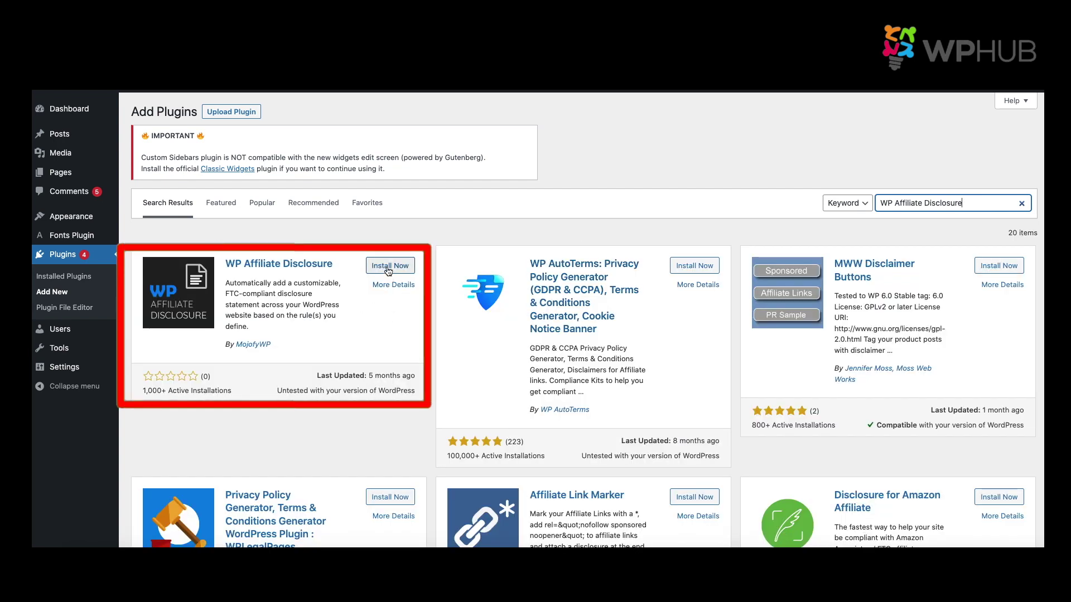
click(389, 266)
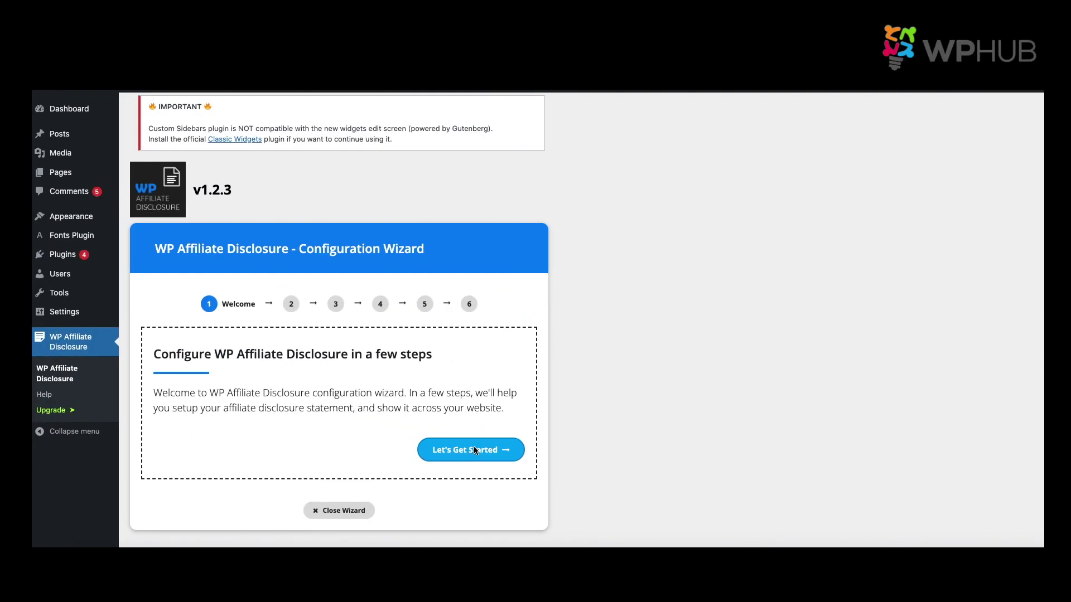
click(473, 448)
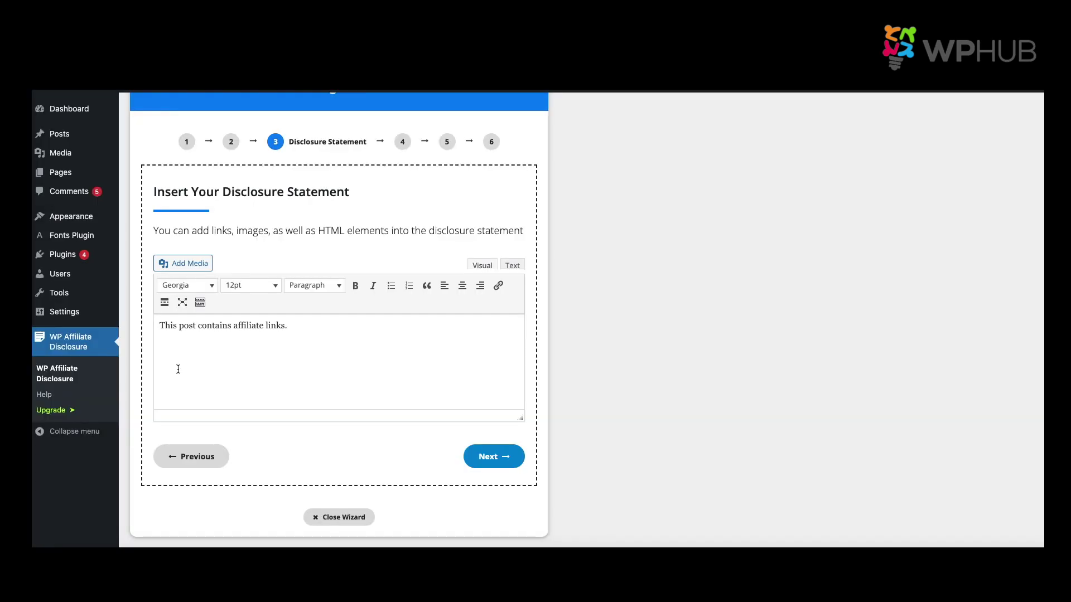
Replace the wizard's default disclosure statement with the short affiliate disclaimer copied from Word.
key(super+Tab)
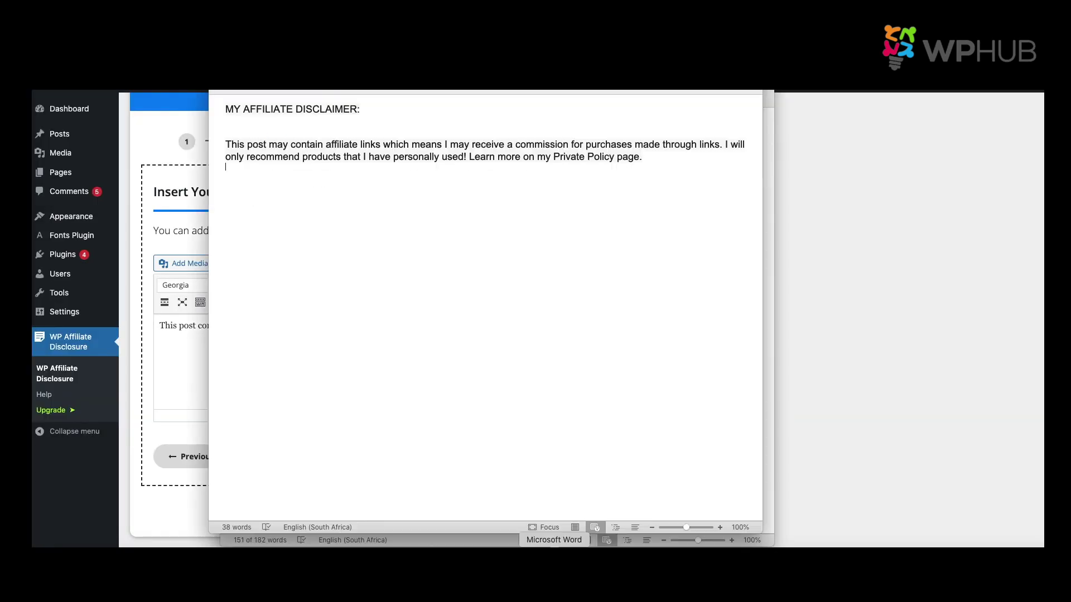
drag(643, 157, 226, 151)
key(super+c)
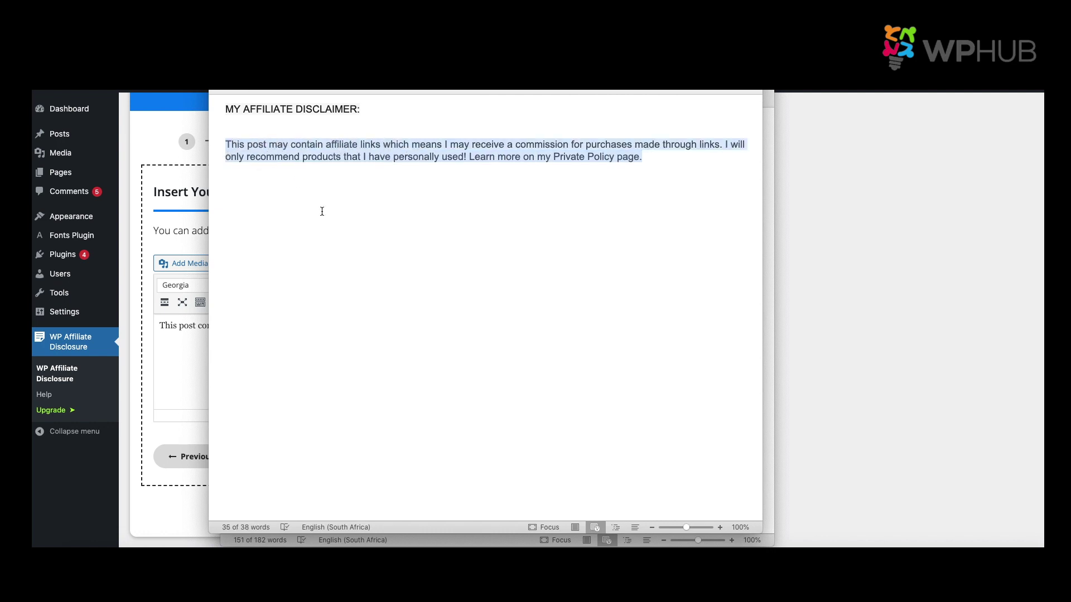
click(173, 388)
key(super+a)
key(super+v)
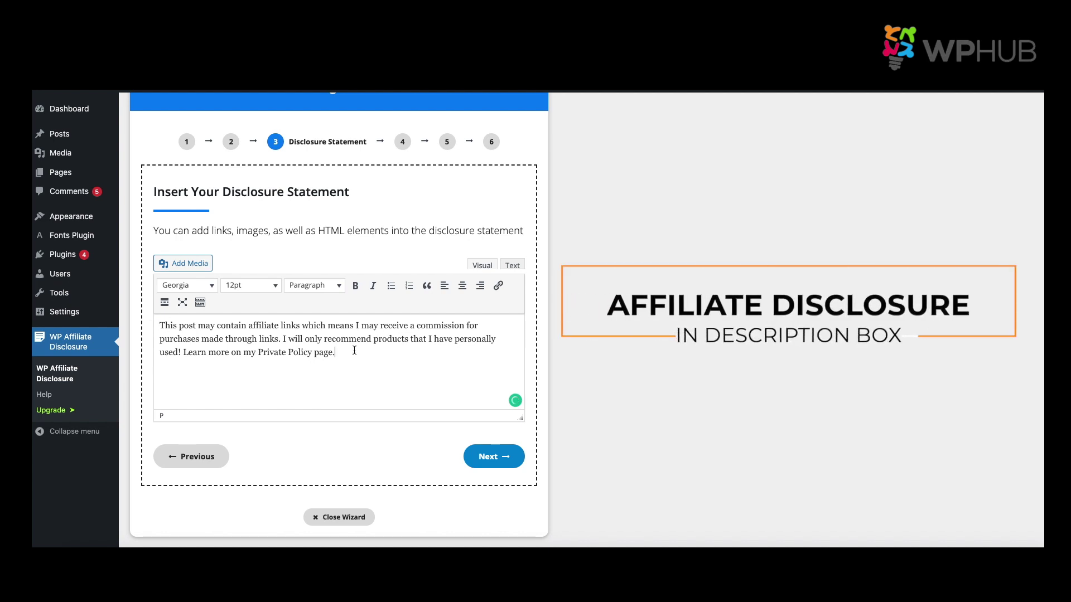
Link the phrase 'Private Policy page.' to the privacy policy page URL and advance the wizard.
drag(335, 353, 261, 354)
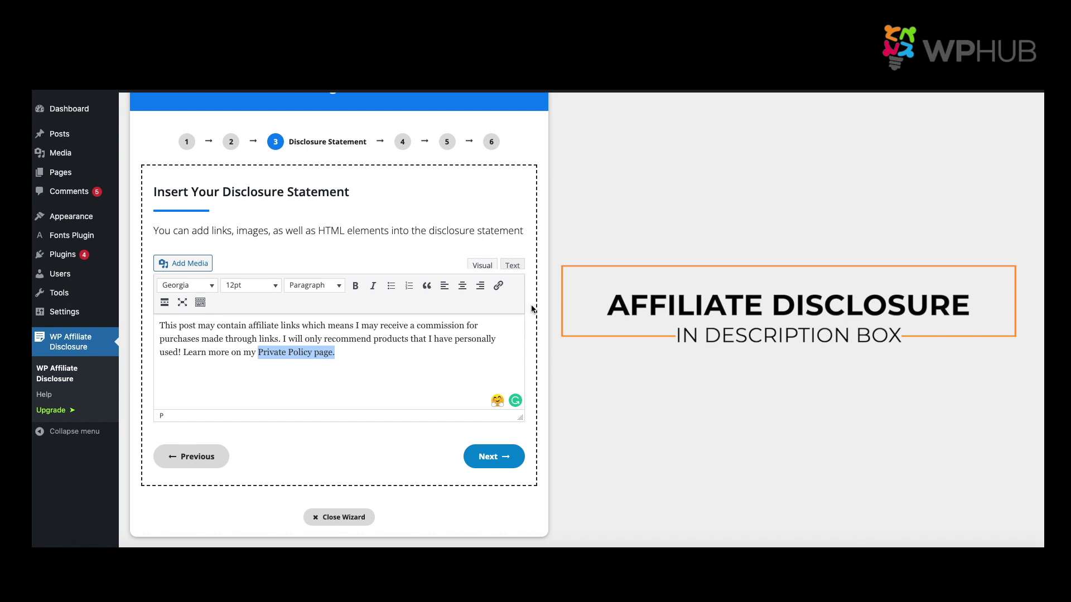
click(498, 286)
text(https://amateurblogs.top/privacy-policy-page/)
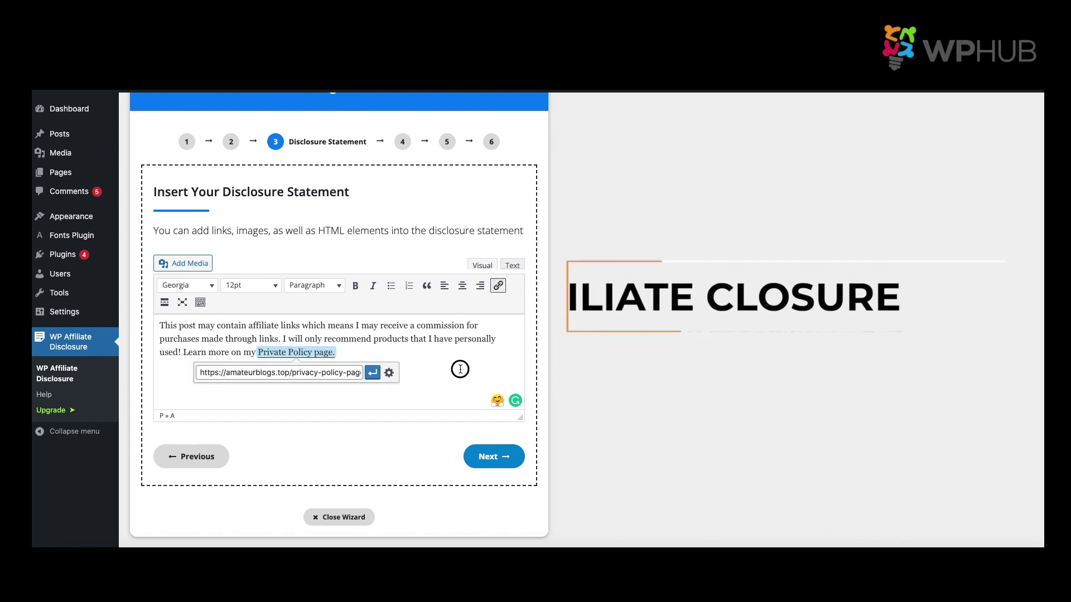
click(373, 374)
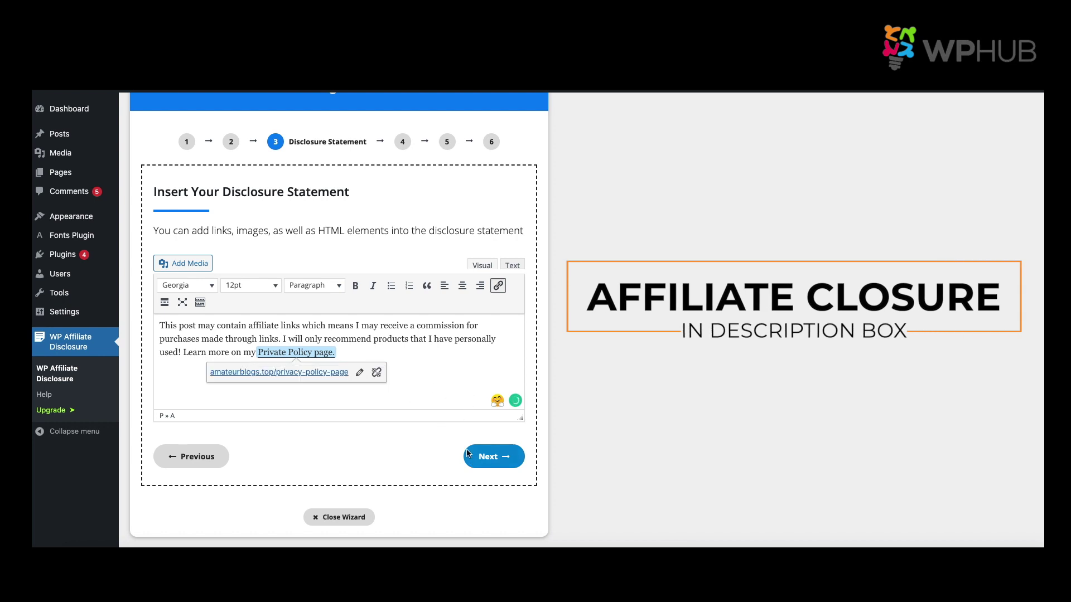
click(488, 460)
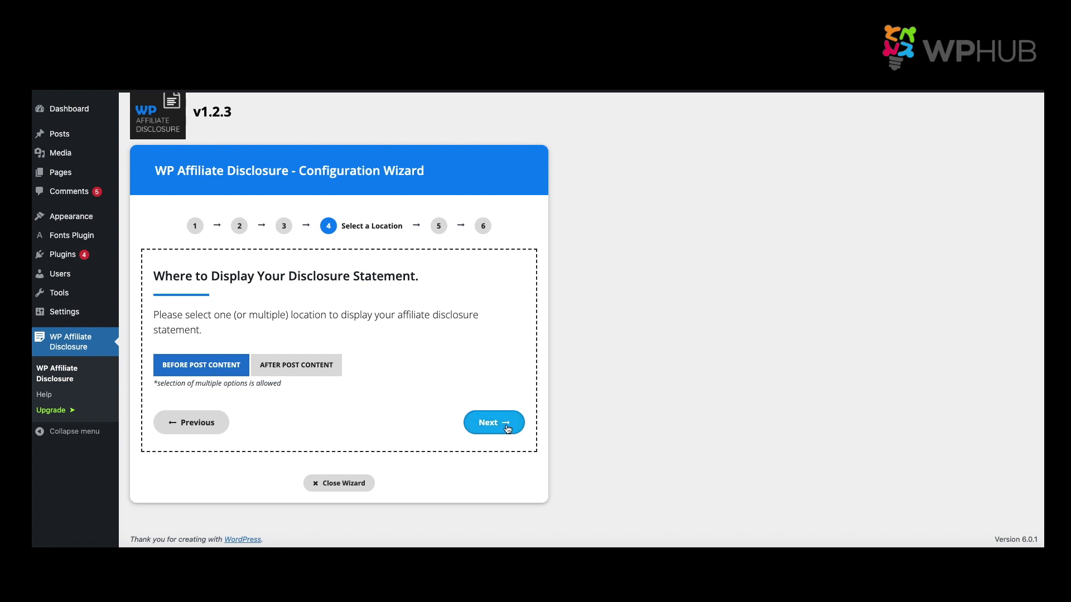
Keep Before Post Content, choose 'Only show on selected post(s)', and finish the wizard.
click(485, 419)
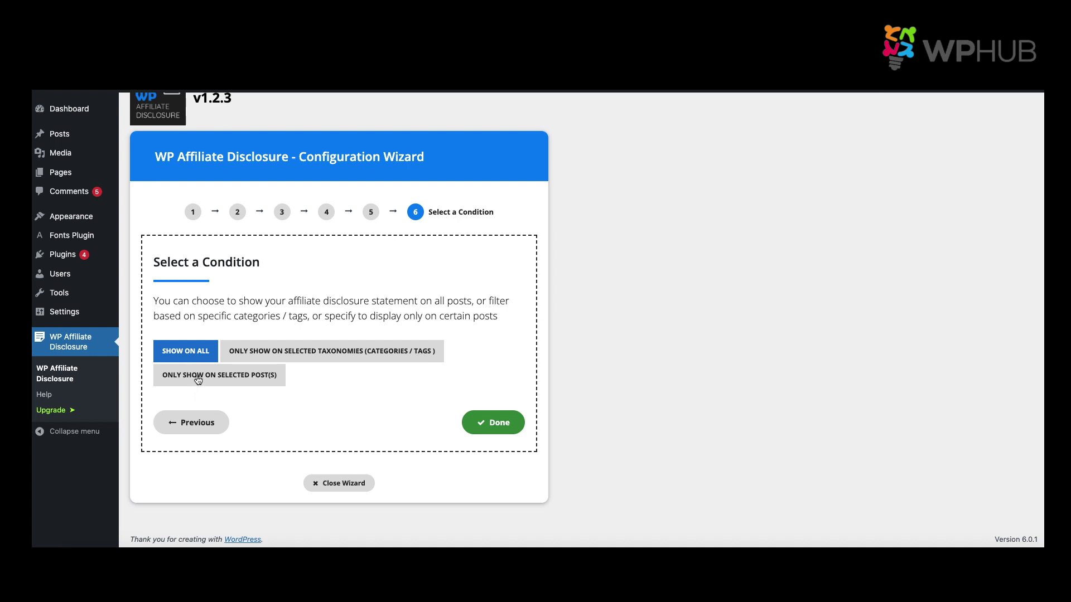
click(218, 377)
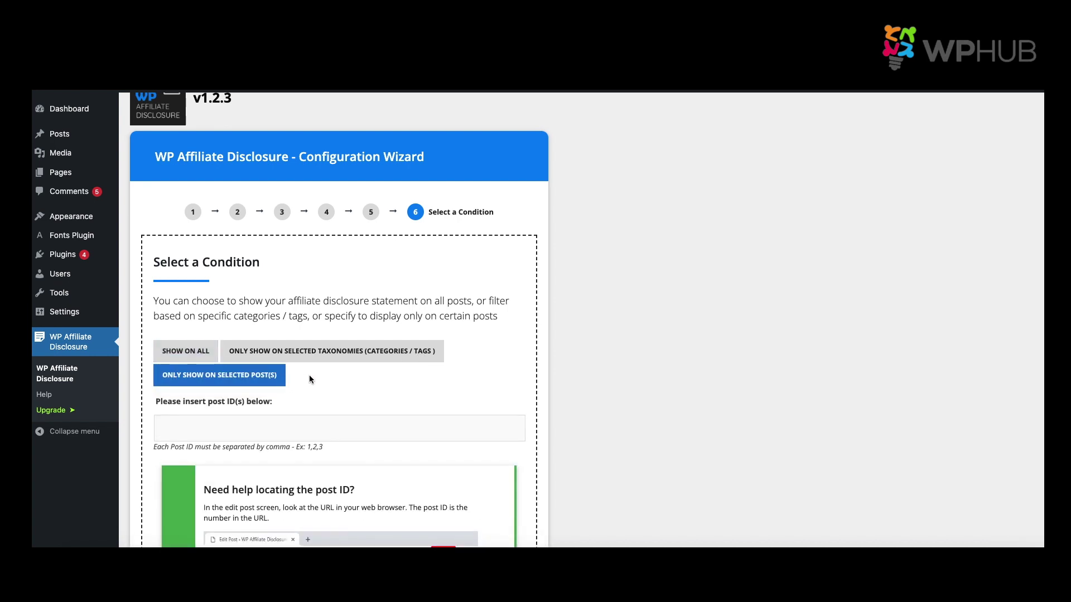
scroll(305, 375, down, 5)
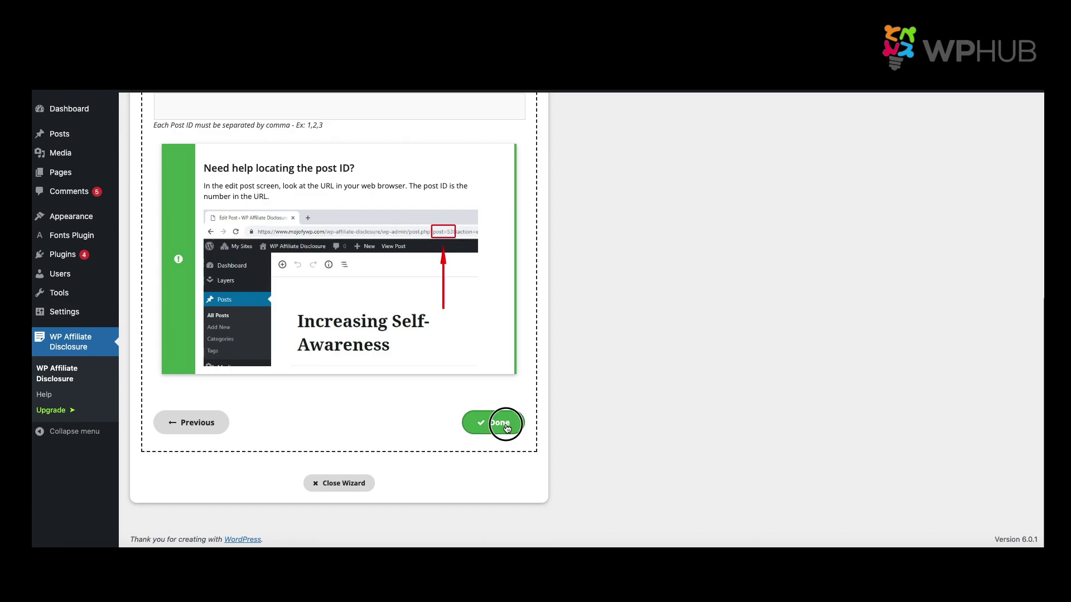
click(505, 424)
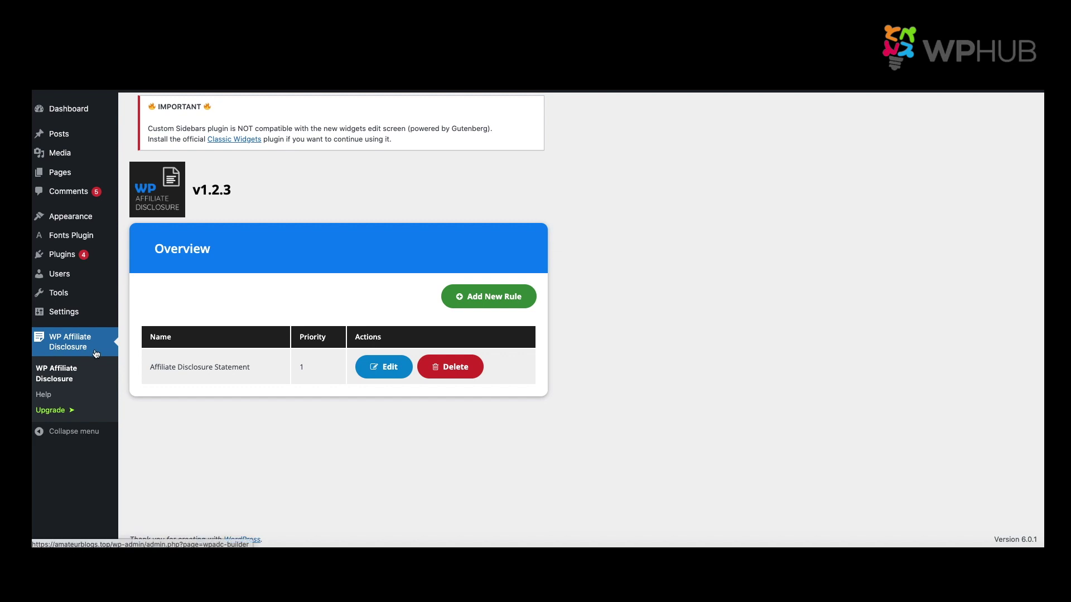
Edit the Affiliate Disclosure Statement rule and enter post ID 123 in its Conditions.
click(393, 365)
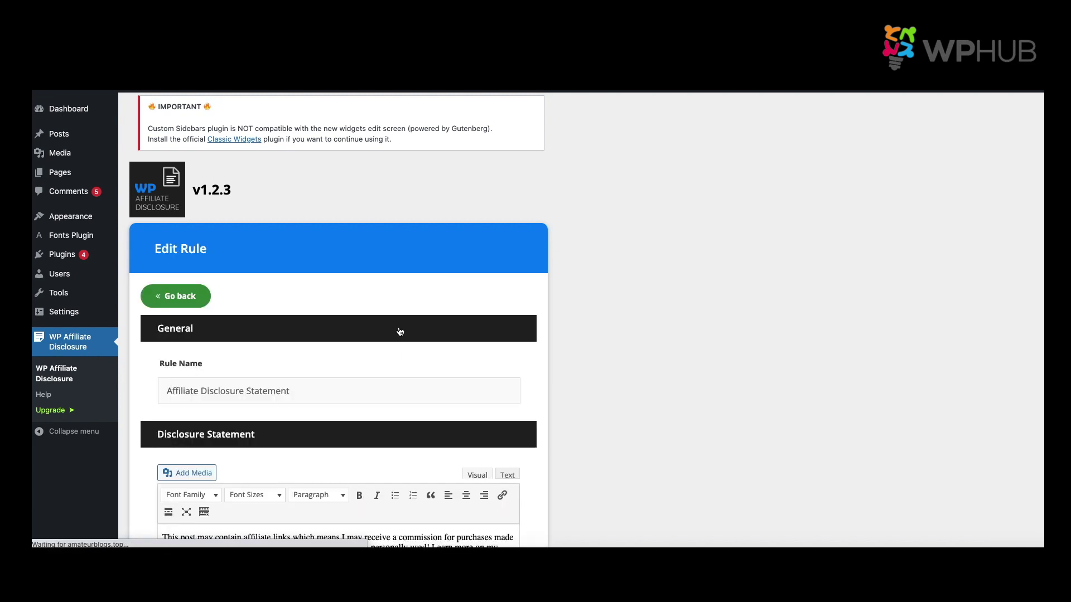
scroll(399, 333, down, 8)
scroll(398, 331, down, 3)
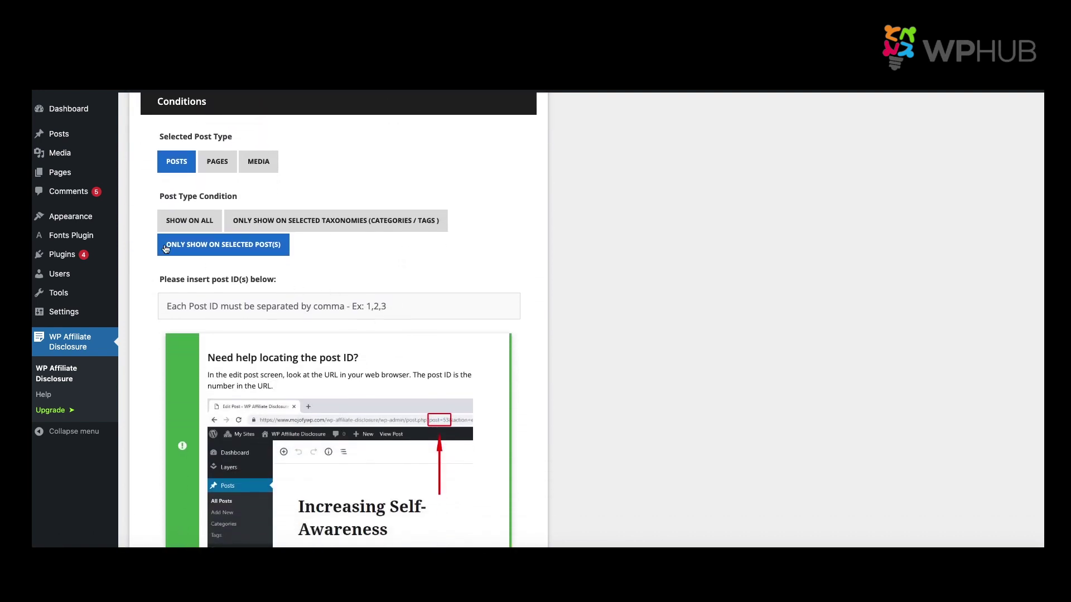
click(237, 310)
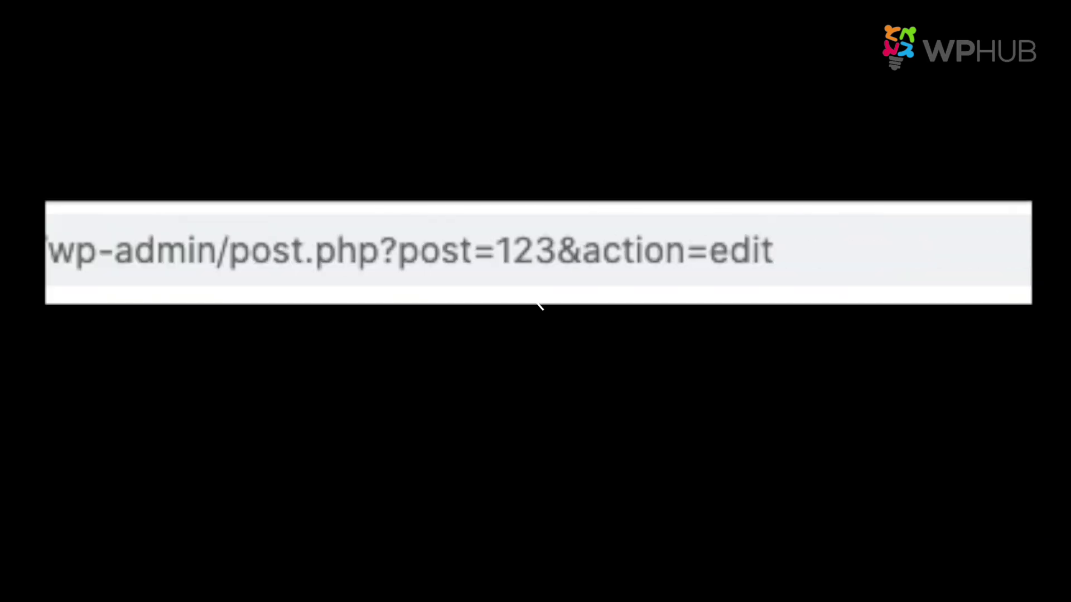
drag(494, 246, 553, 245)
key(ctrl+c)
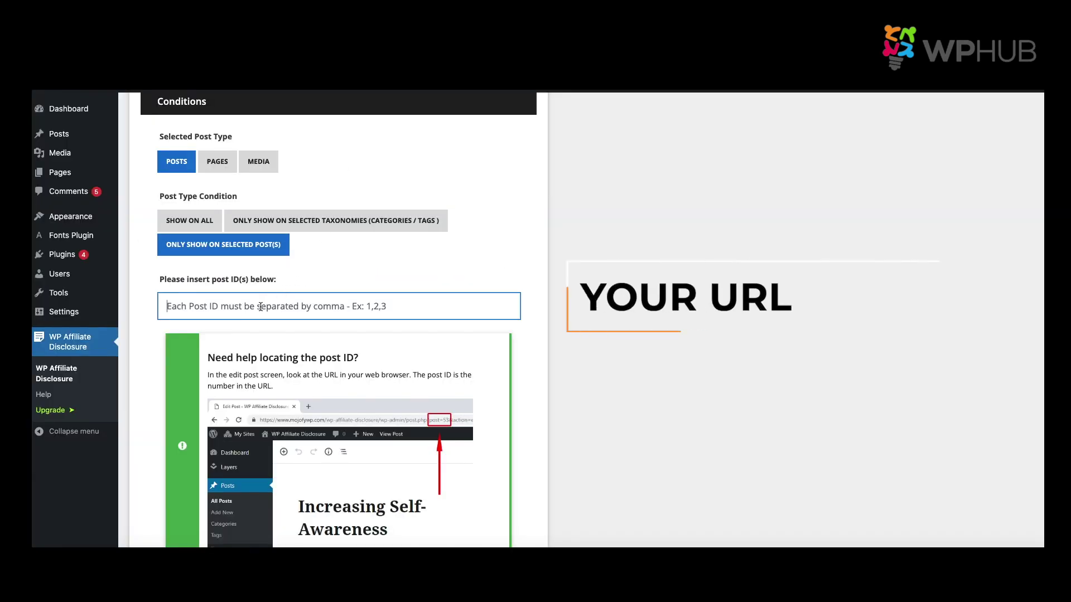
scroll(260, 307, down, 1)
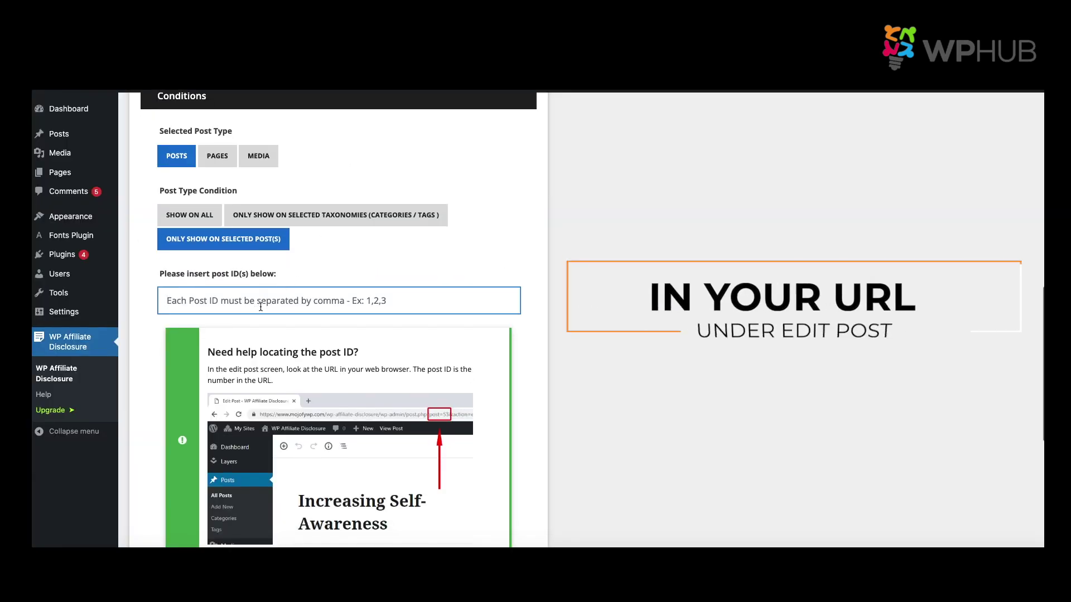
key(ctrl+v)
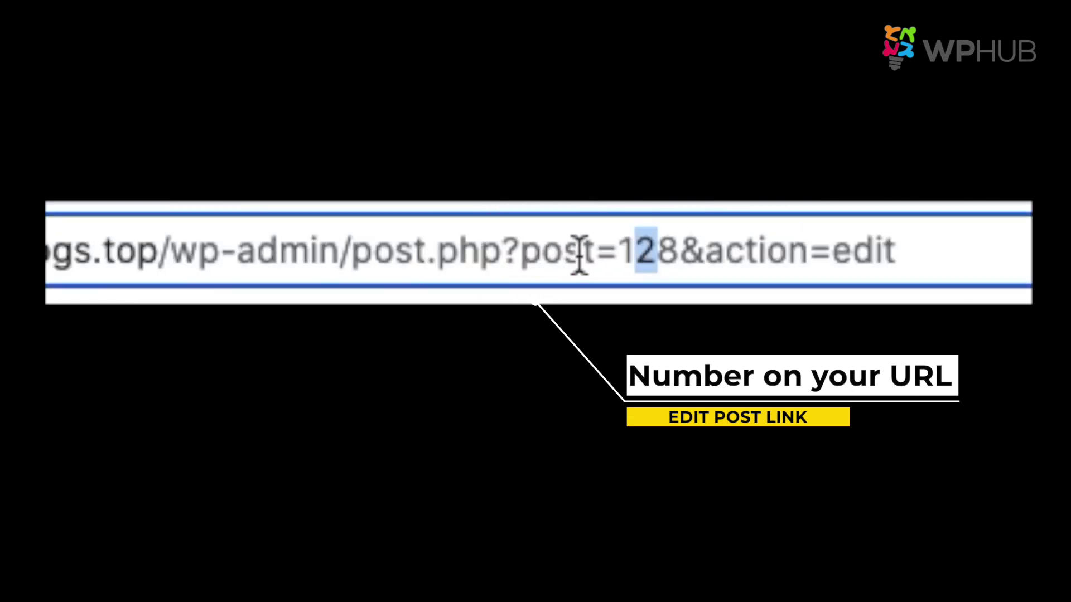
Add post ID 128 to the rule's conditions and save the changes.
drag(678, 251, 630, 251)
double_click(683, 251)
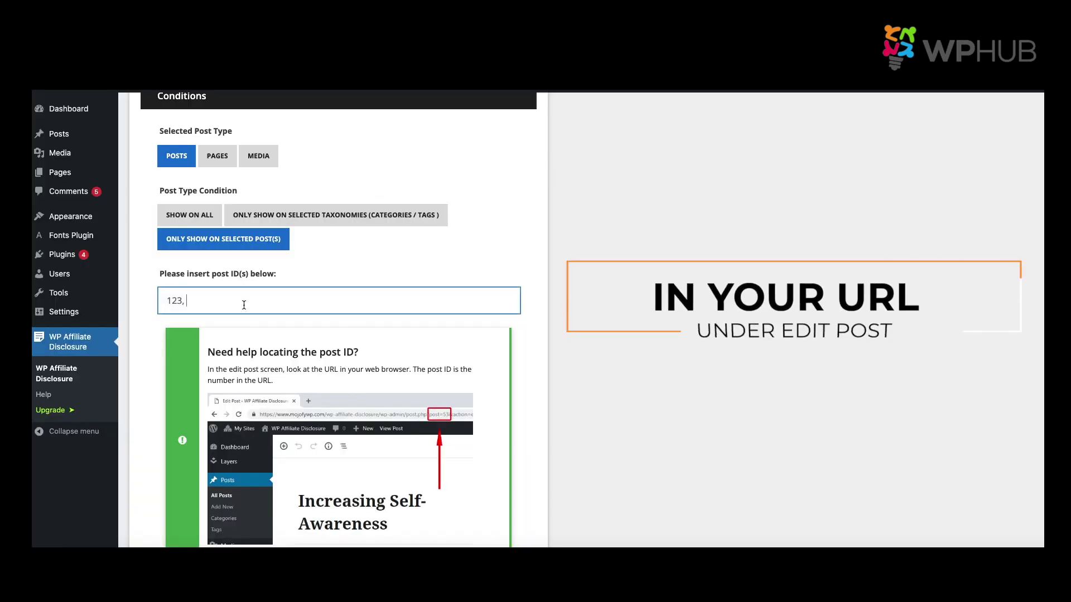
text(128)
scroll(267, 302, down, 6)
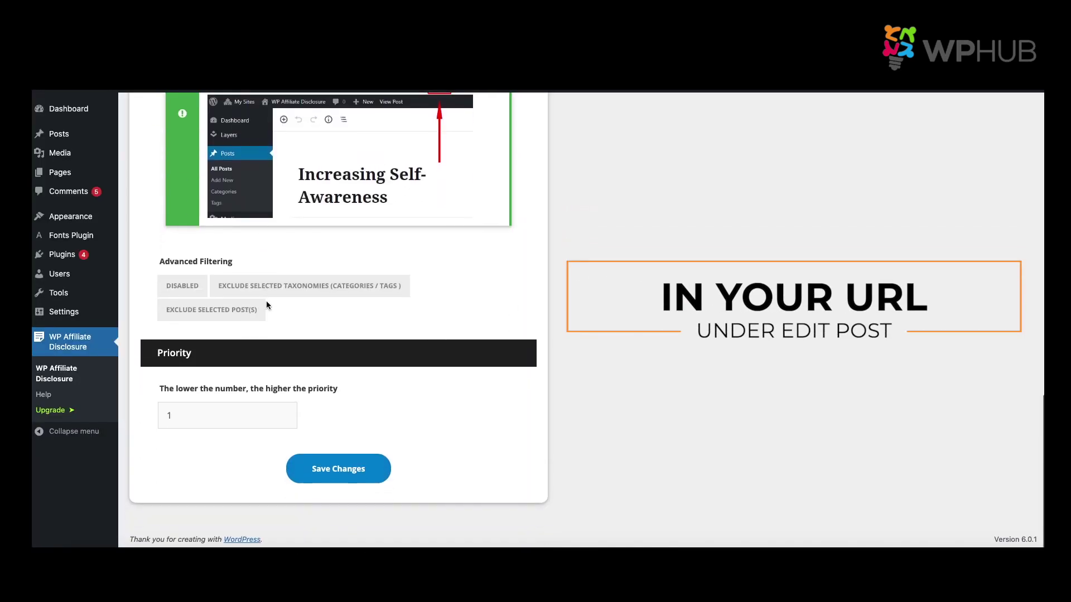
click(320, 467)
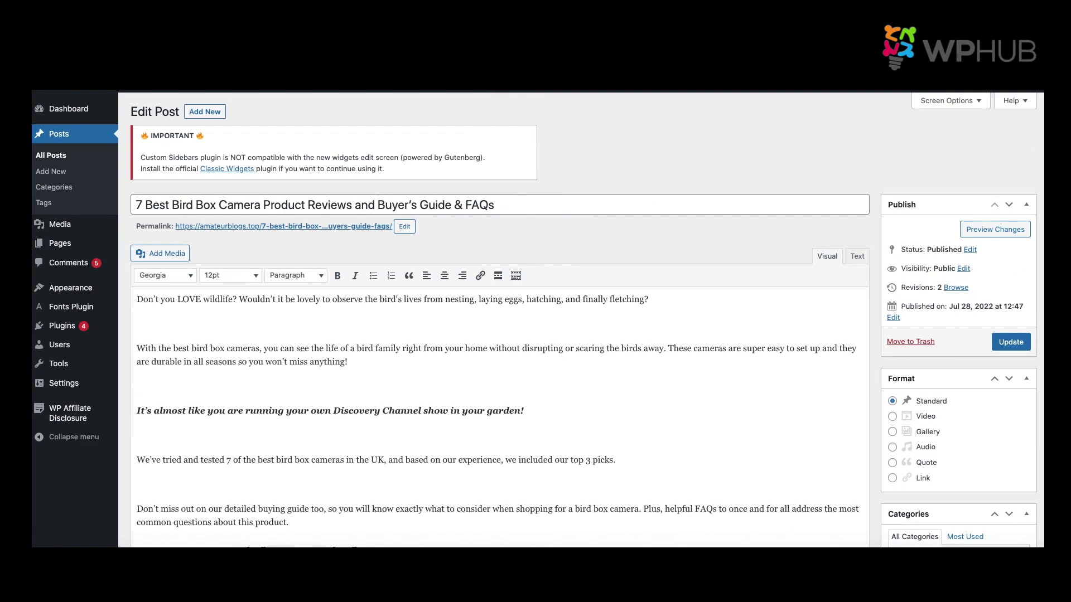
Open the live page of the 'Best Solar Powered Bird Box Camera' post.
click(259, 227)
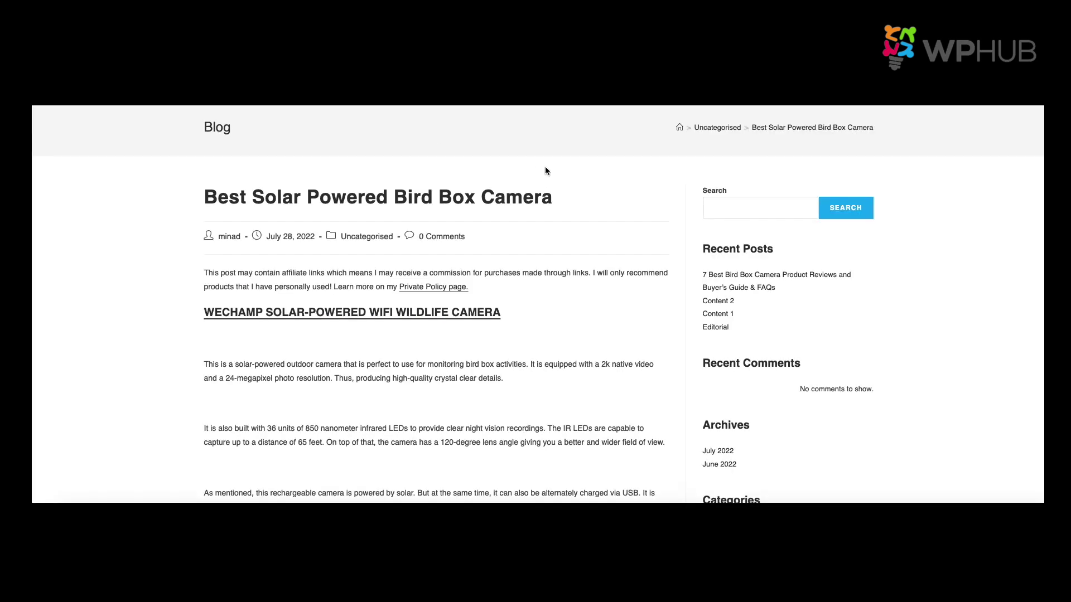
Follow the 'Private Policy page.' link in the bird box camera post's disclosure to the disclaimer page.
scroll(547, 171, down, 3)
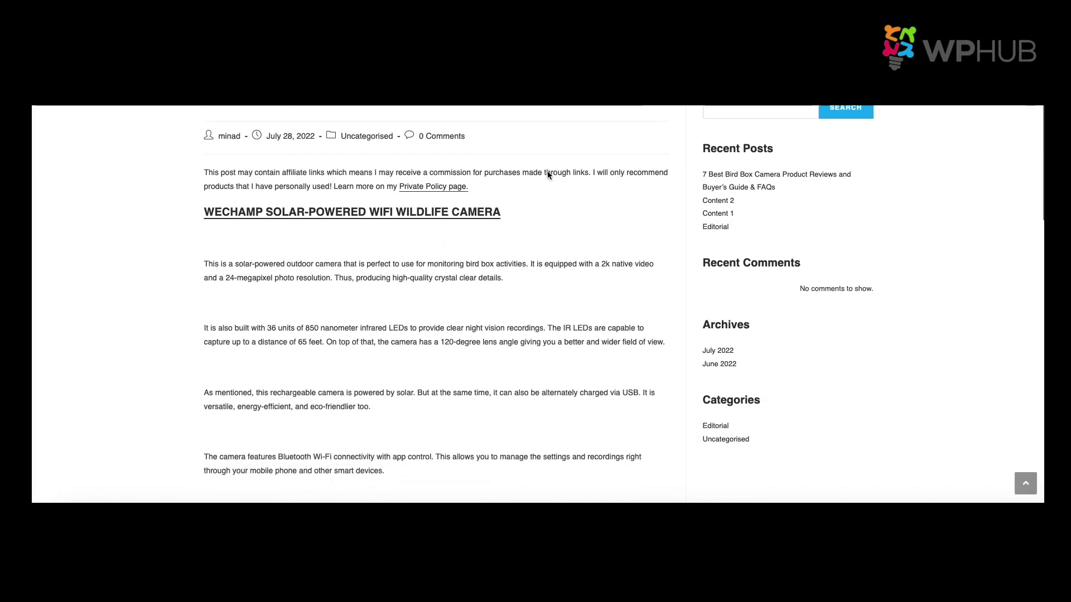
scroll(547, 175, up, 1)
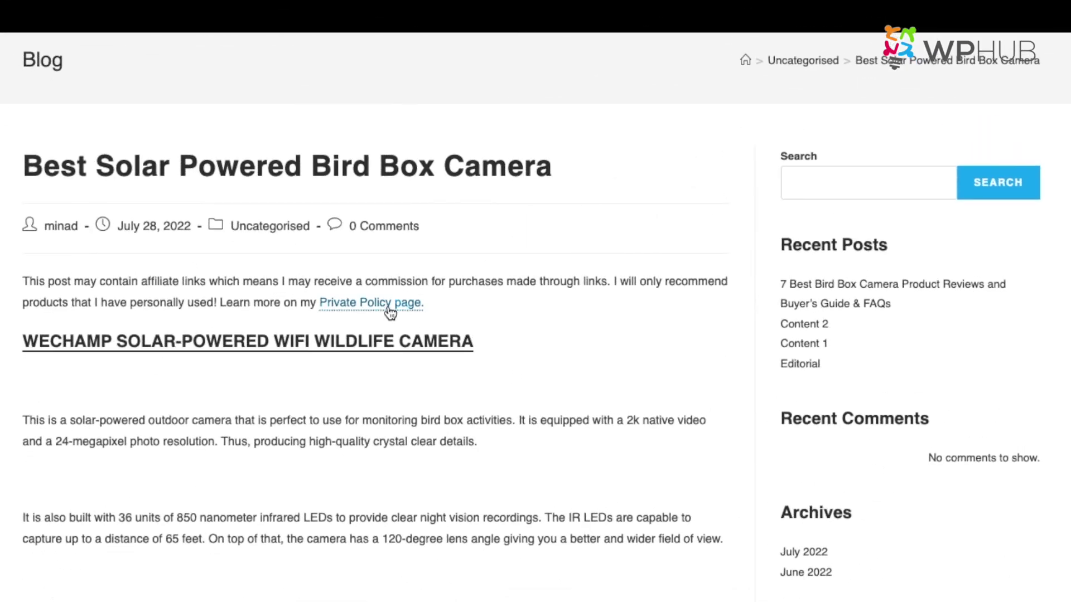
click(377, 310)
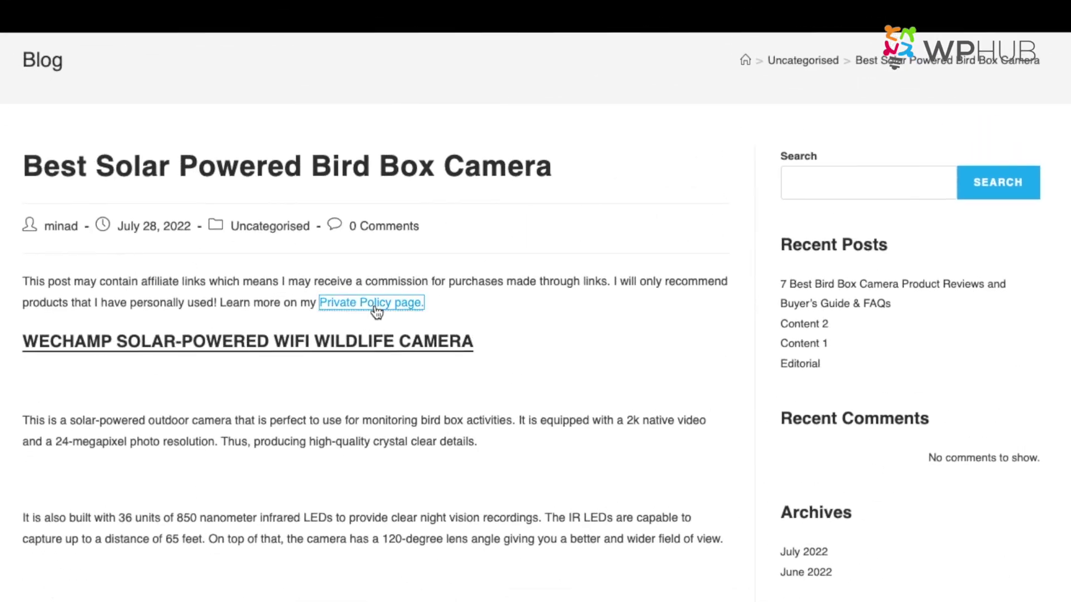